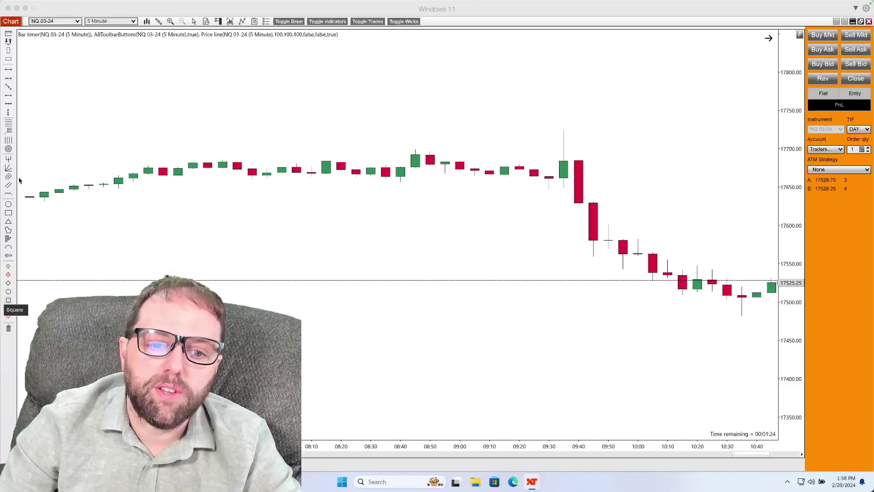
- Draw horizontal lines at the 09:35 high near 17720 and the 10:35 low near 17480
click(8, 105)
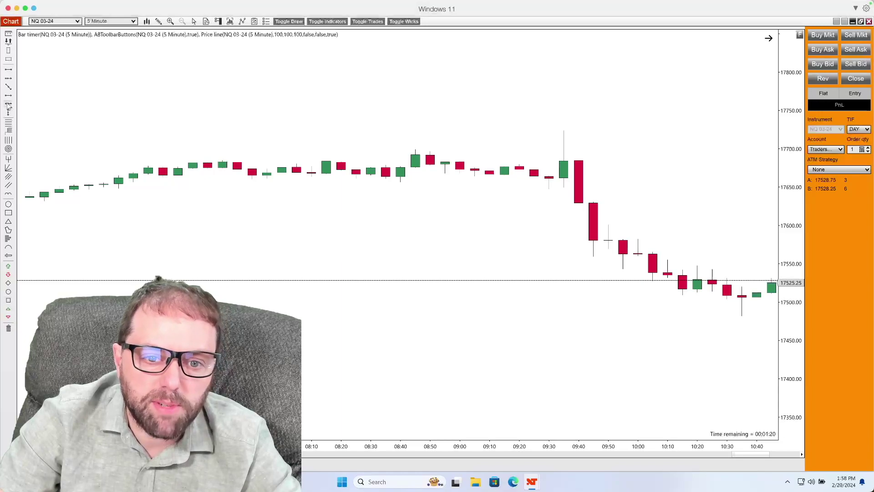
click(578, 130)
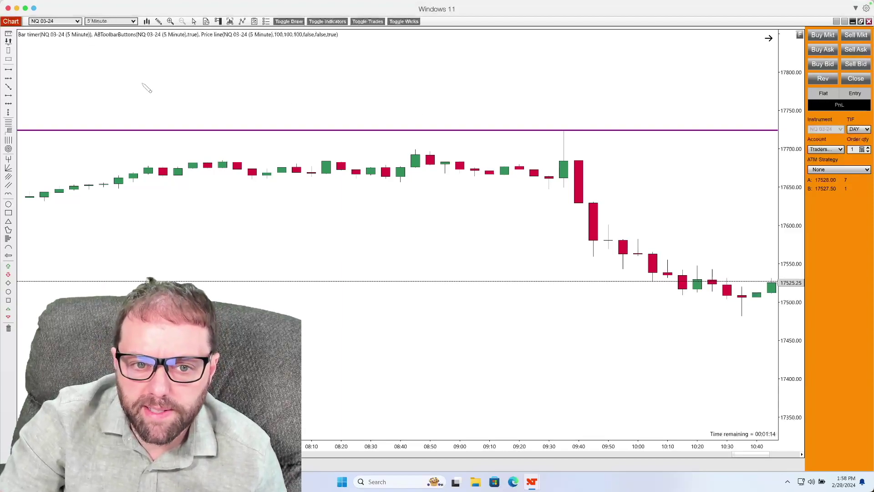
click(749, 315)
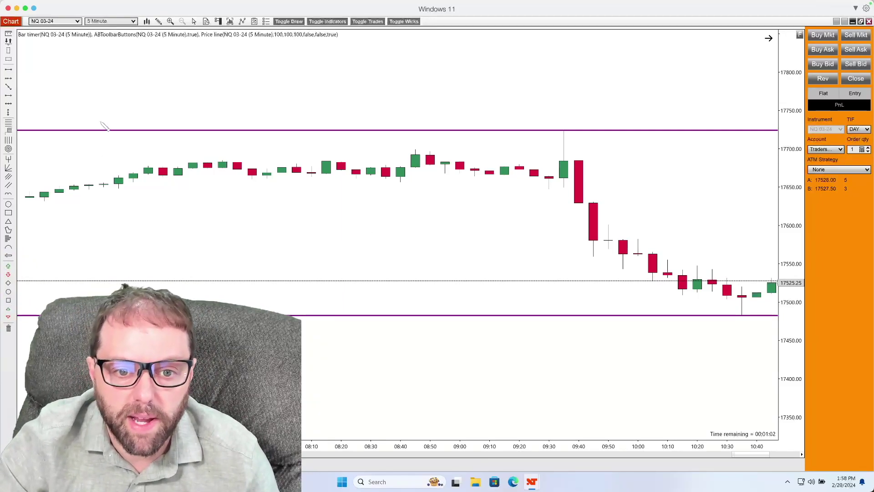
- Draw a Fibonacci retracement from the 09:35 high (17724.70) down to the 10:35 low (17482.99)
click(158, 21)
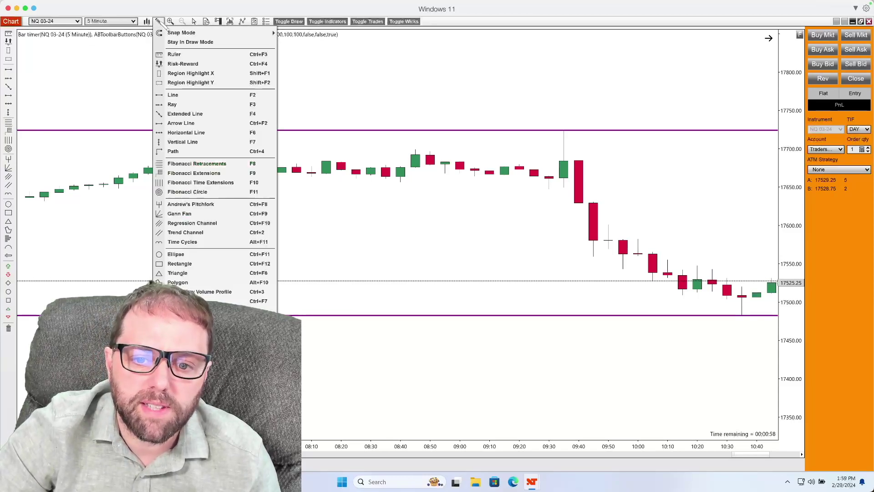
click(214, 164)
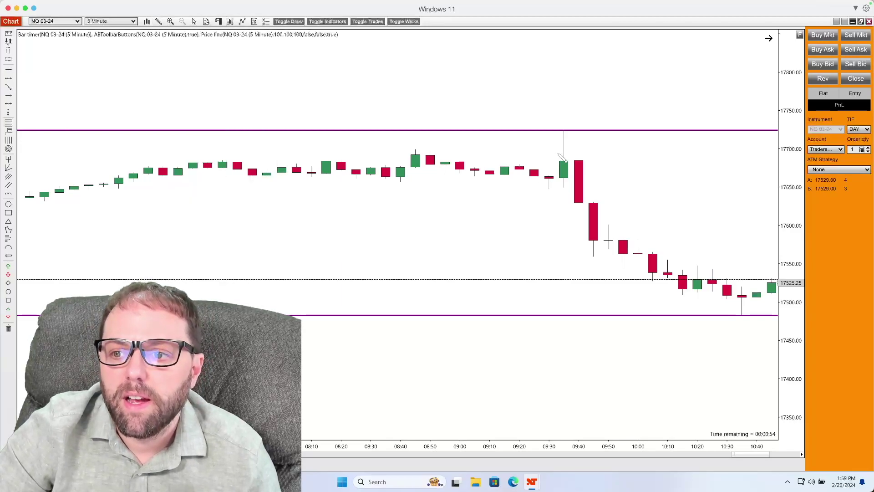
click(565, 130)
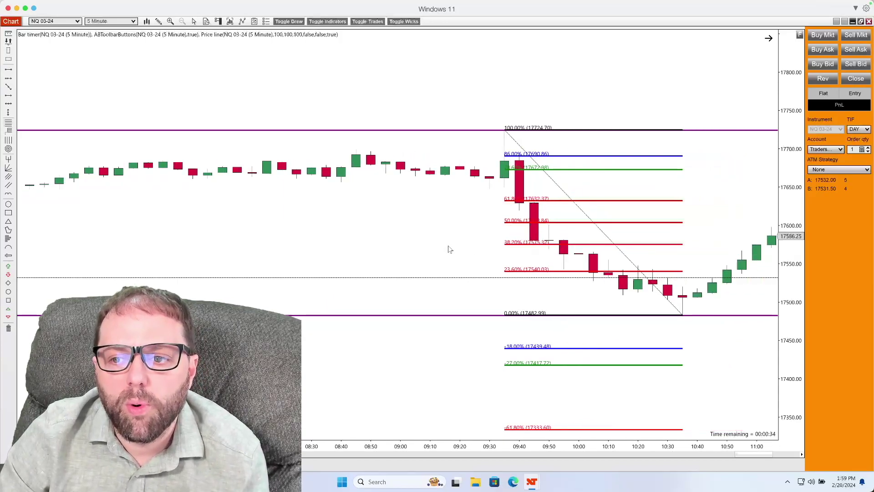
drag(448, 245, 532, 244)
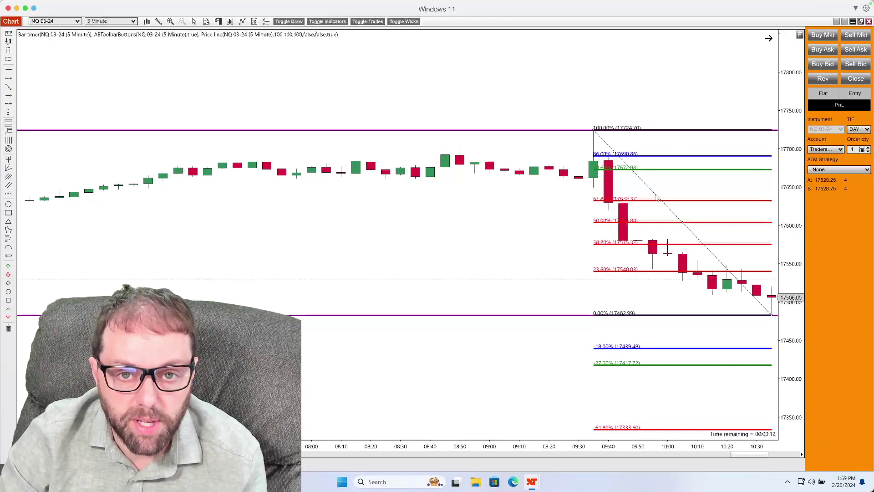
- Open the Fibonacci retracement's properties and the Lines > Levels price level editor
right_click(683, 225)
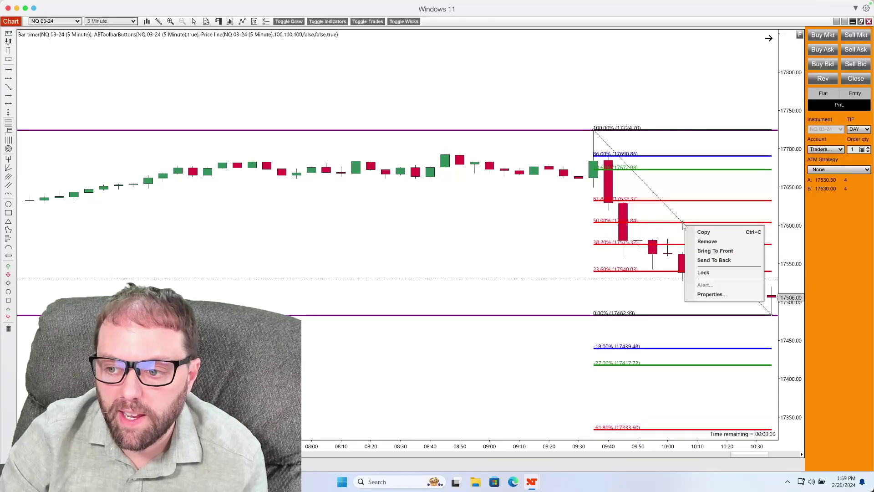
click(712, 294)
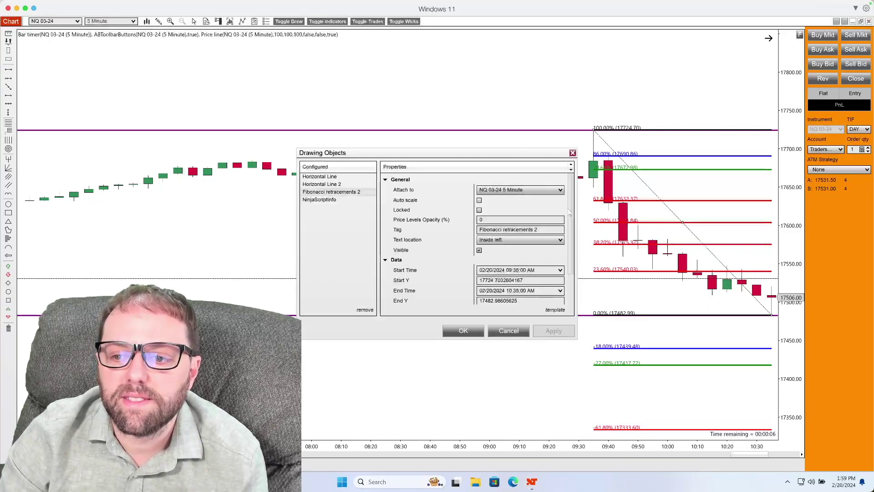
scroll(573, 223, down, 1)
scroll(572, 223, down, 3)
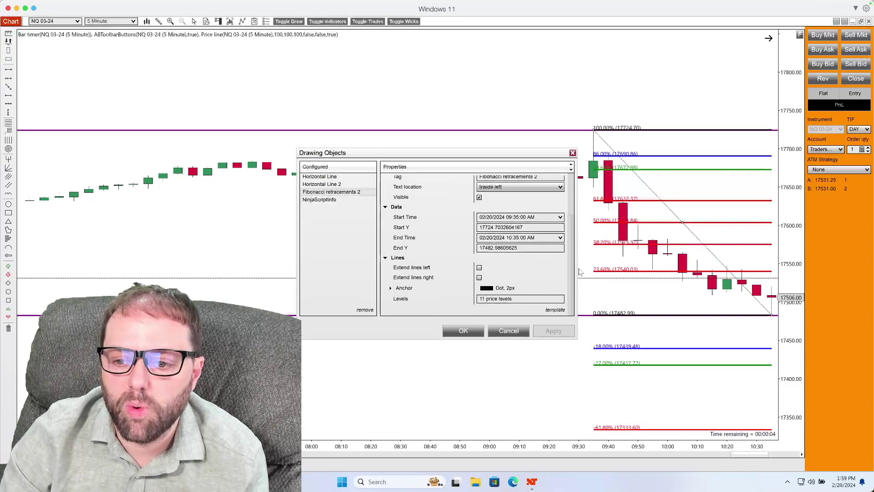
click(499, 300)
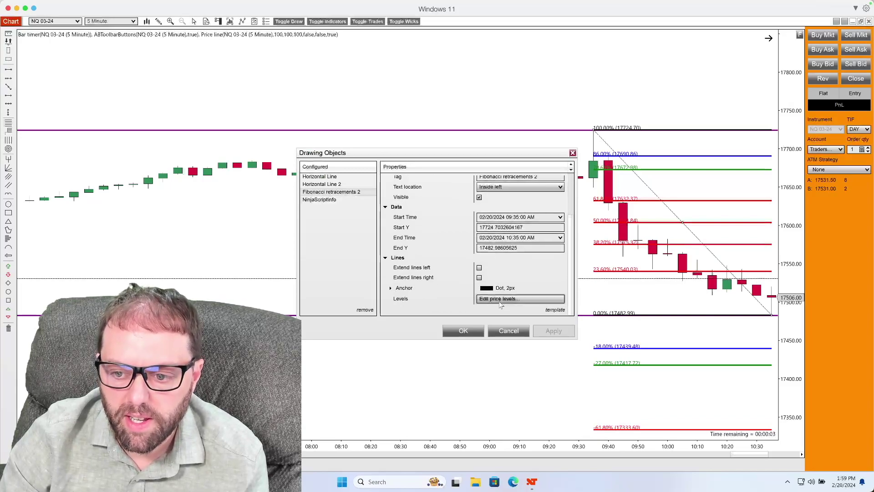
click(501, 300)
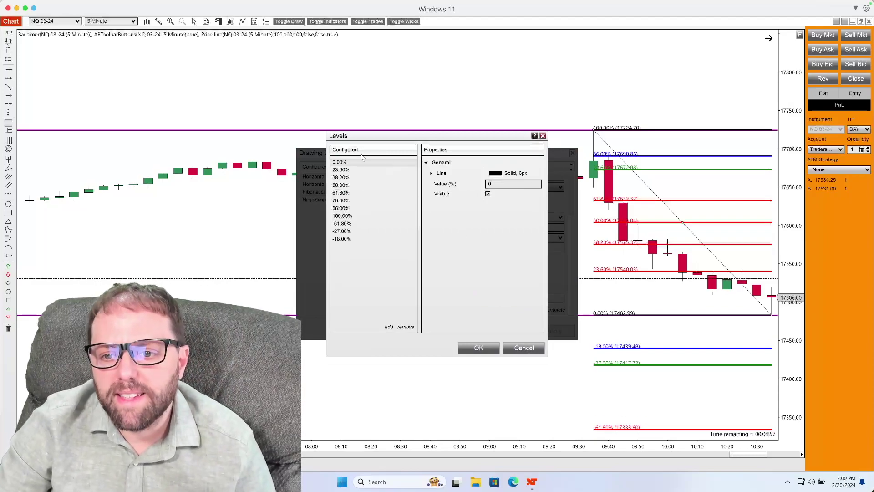
- Inspect the 0% and 100% level settings in the Levels list
click(358, 218)
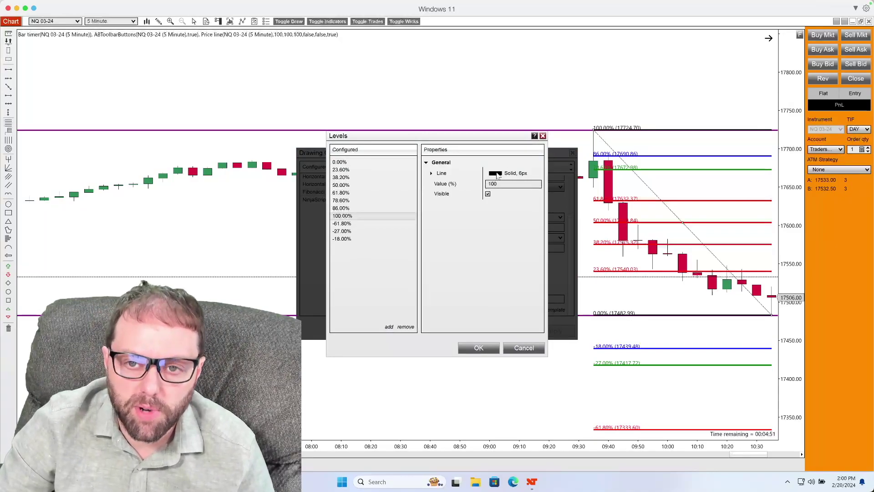
click(359, 162)
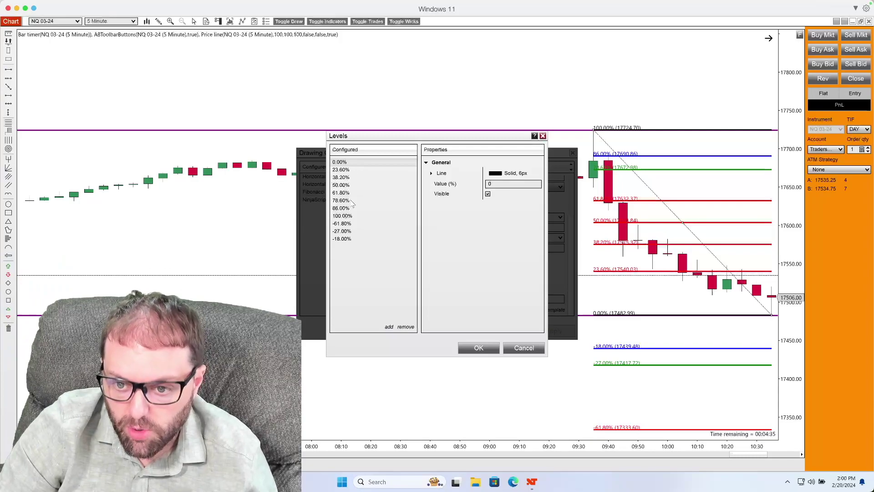
click(350, 217)
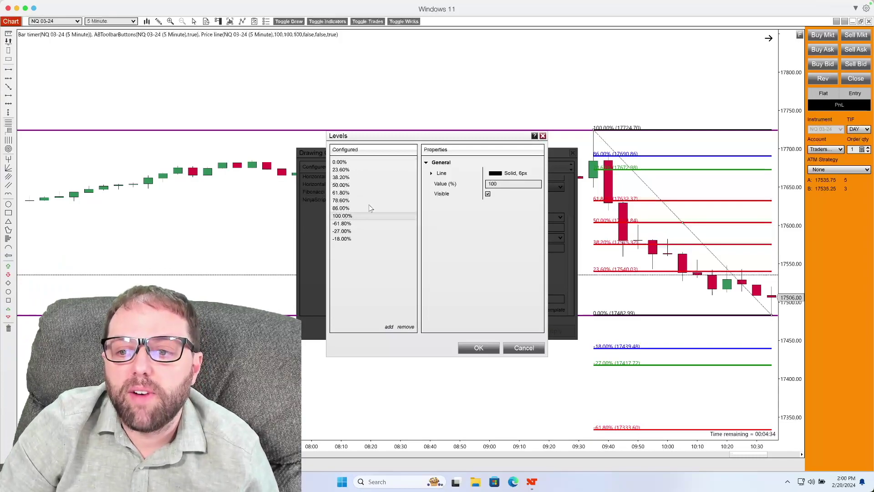
click(346, 162)
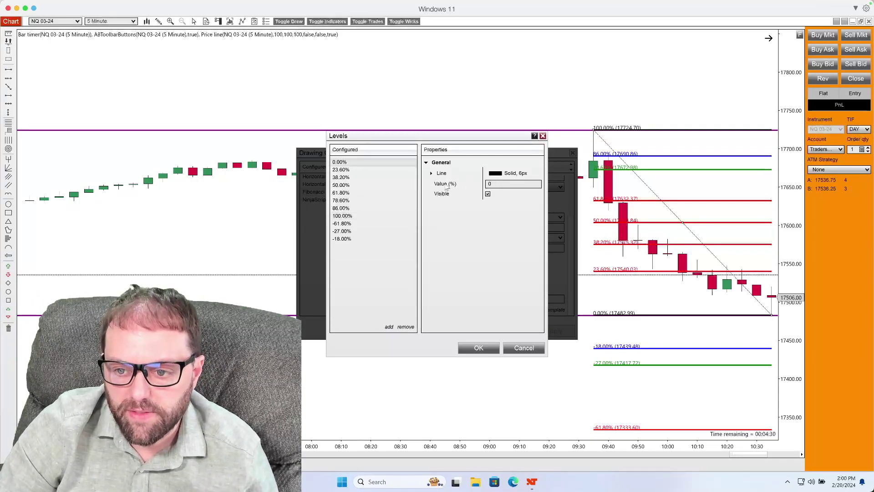
click(341, 216)
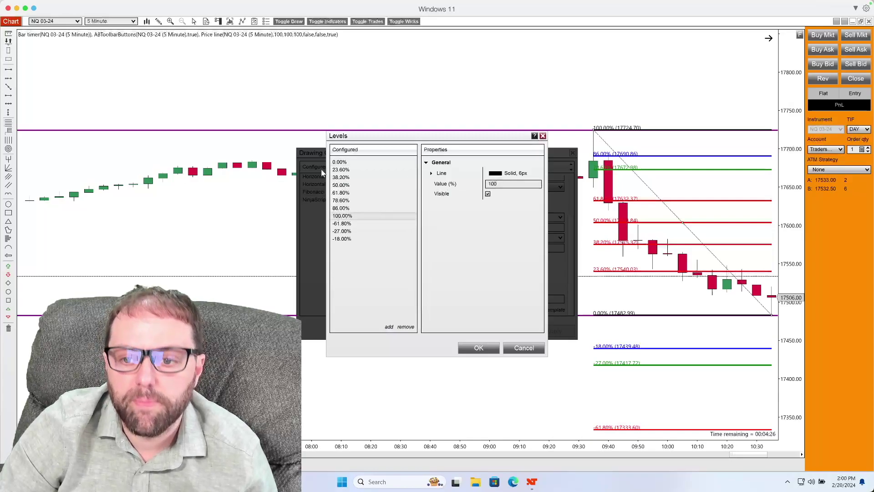
drag(428, 139, 364, 133)
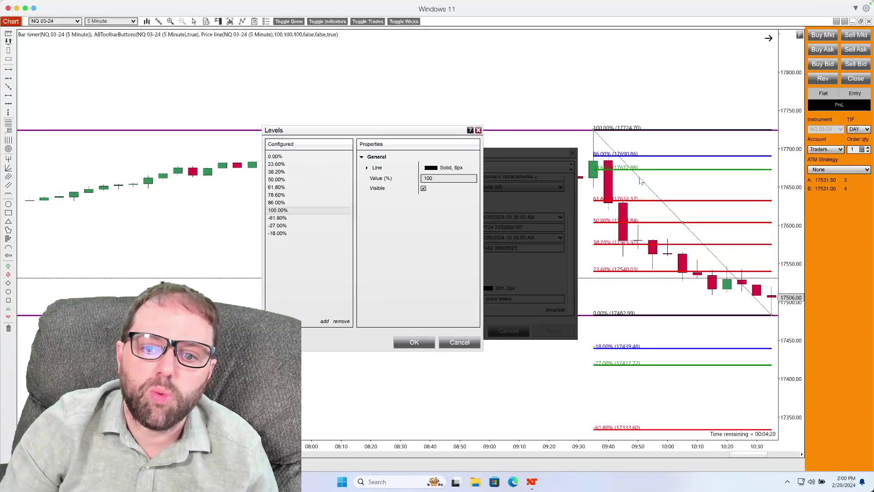
click(296, 165)
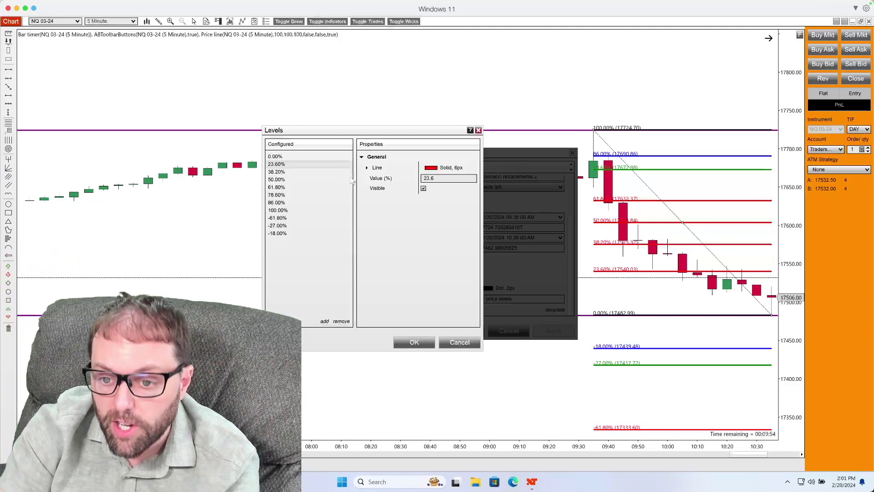
click(284, 173)
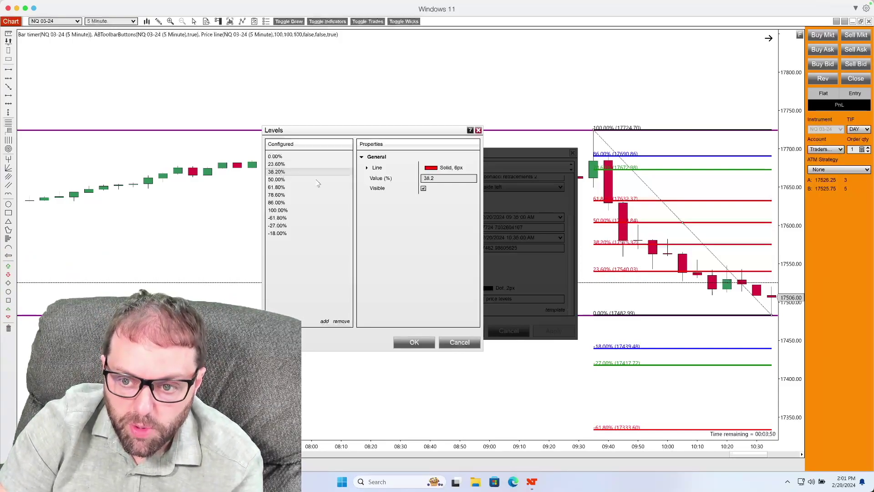
click(438, 178)
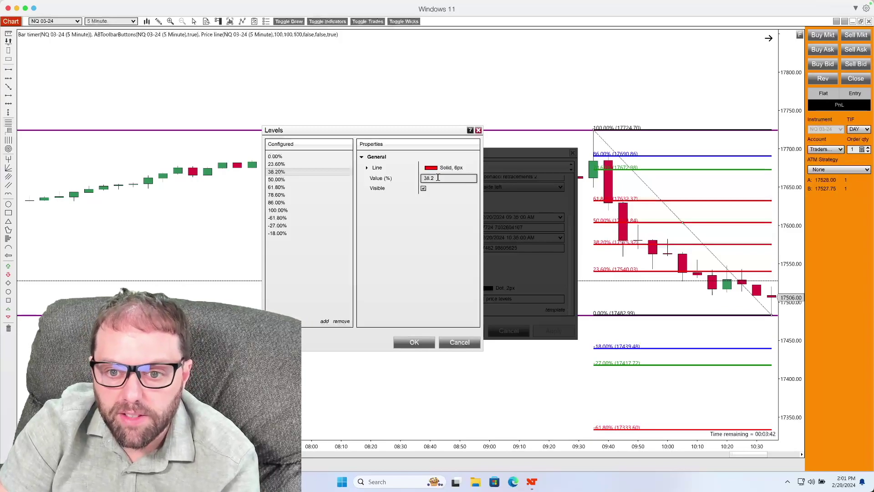
click(280, 181)
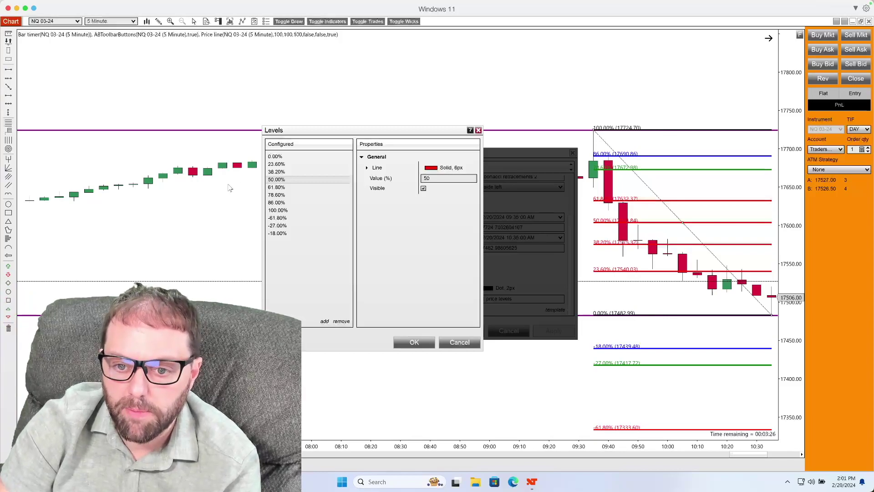
click(277, 188)
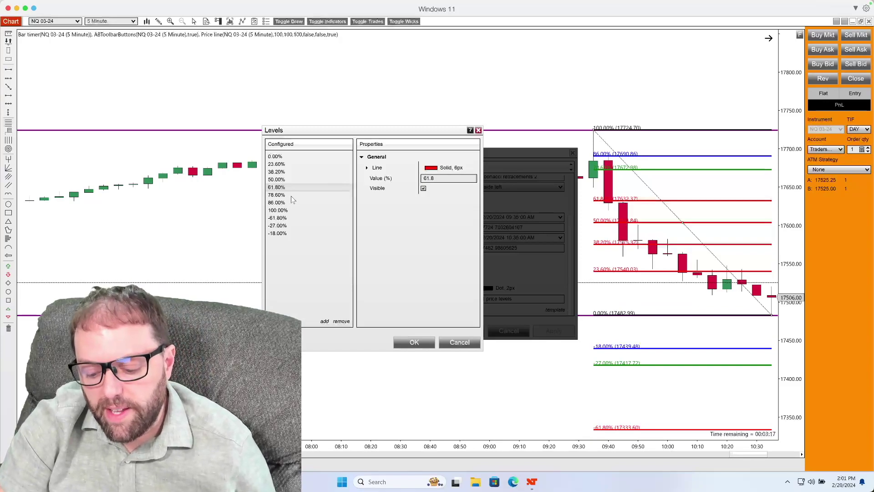
click(291, 196)
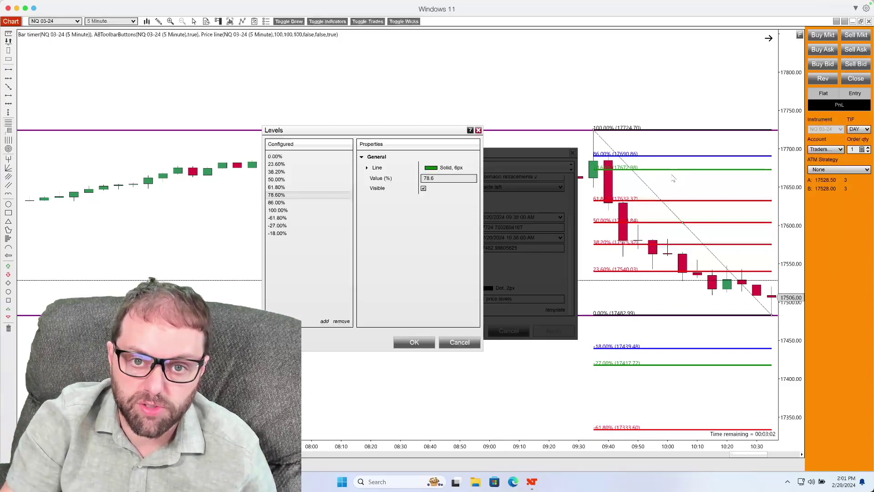
click(286, 203)
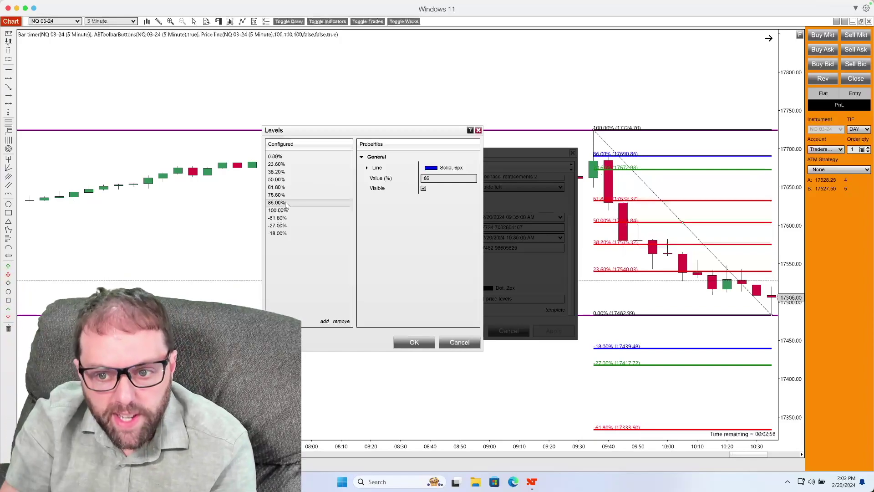
click(436, 177)
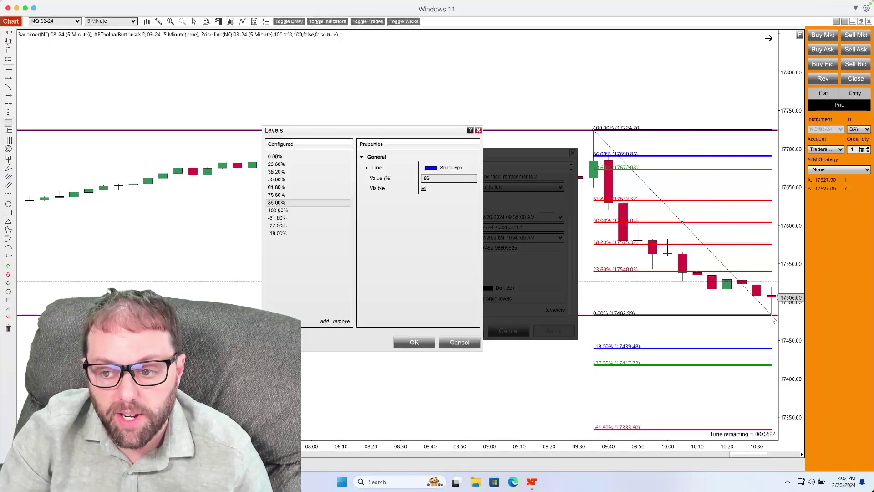
click(291, 218)
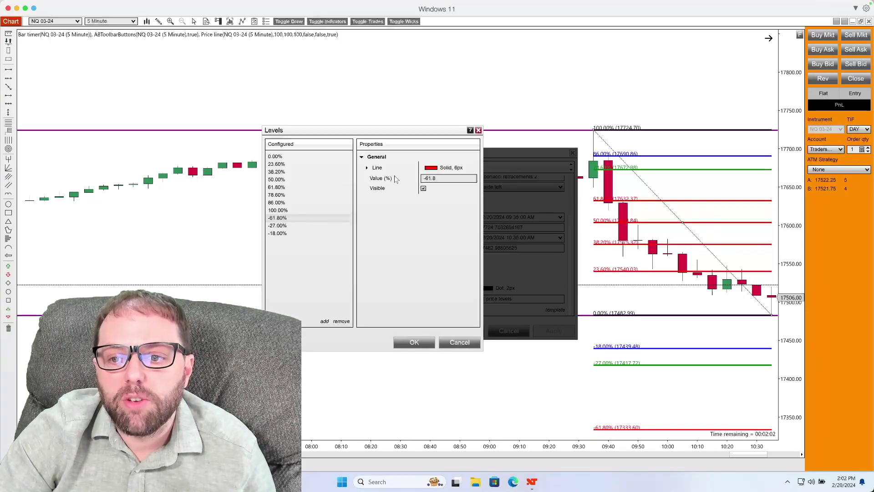
click(427, 179)
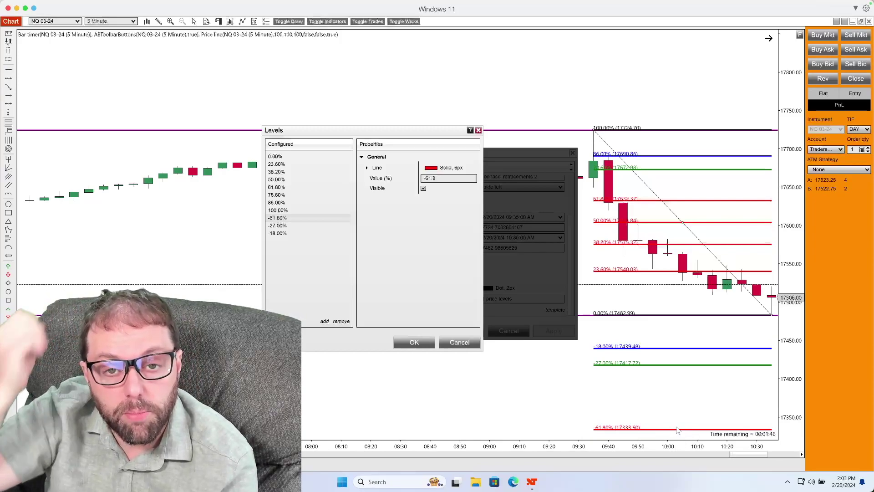
click(292, 227)
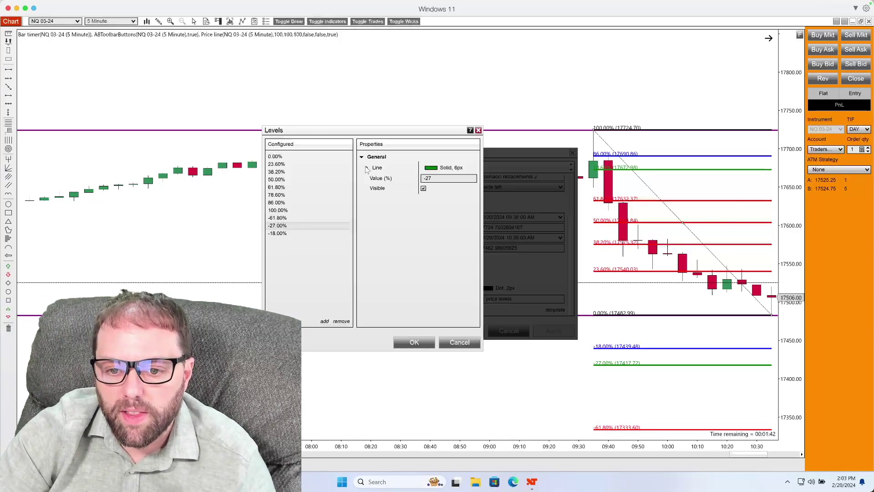
click(436, 178)
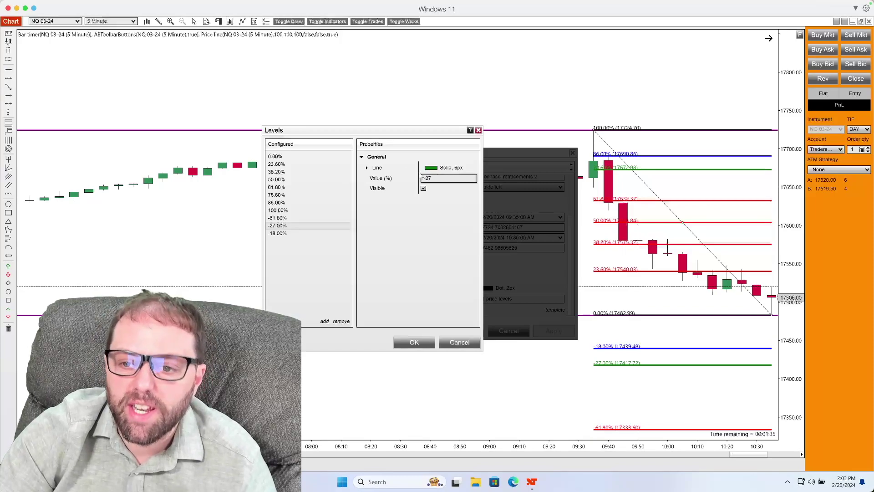
click(421, 175)
key(Escape)
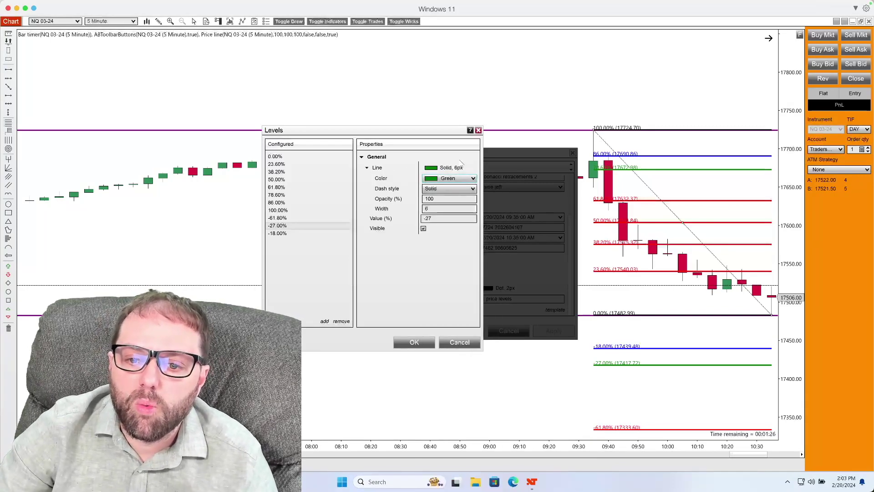
click(283, 234)
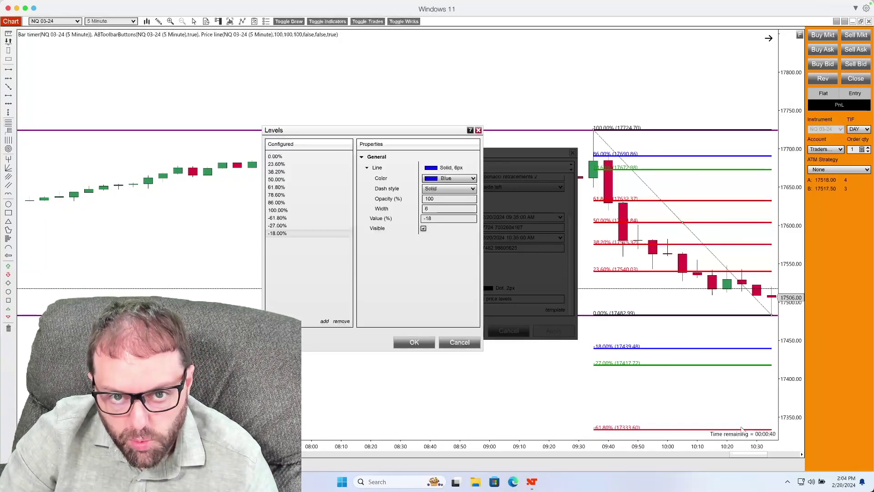
- Confirm the level changes and save the Fibonacci settings as the default template
click(414, 342)
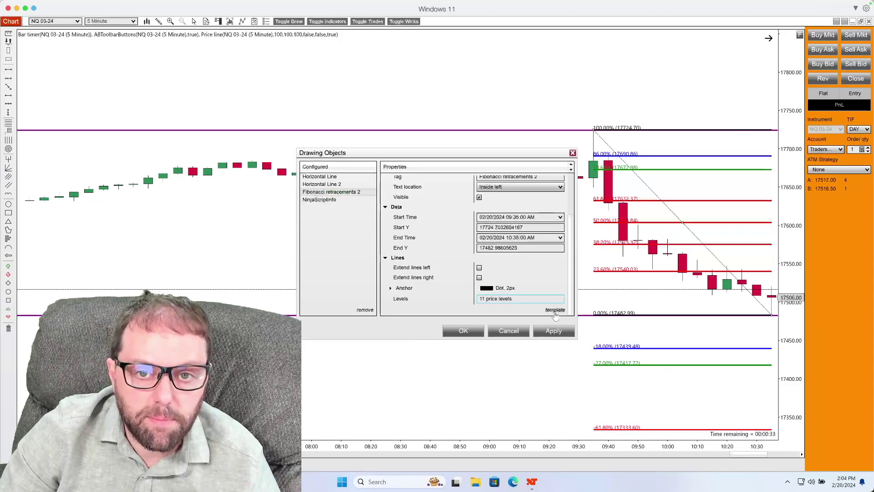
click(555, 313)
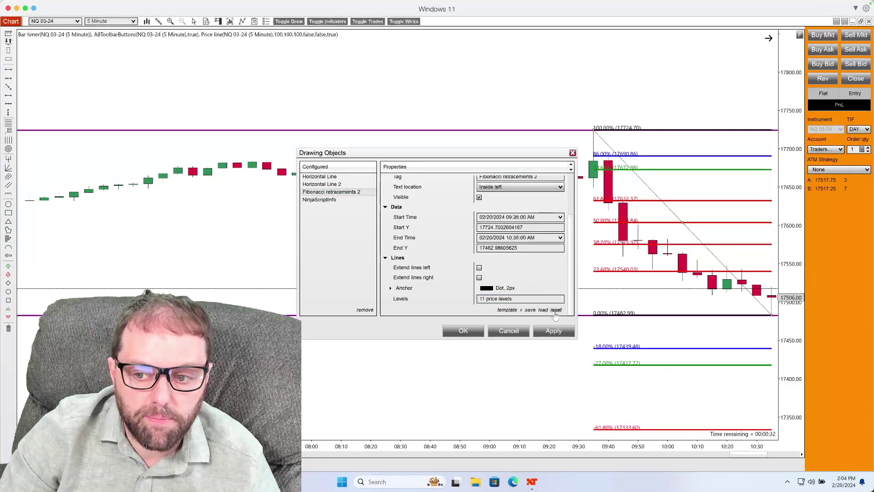
click(531, 310)
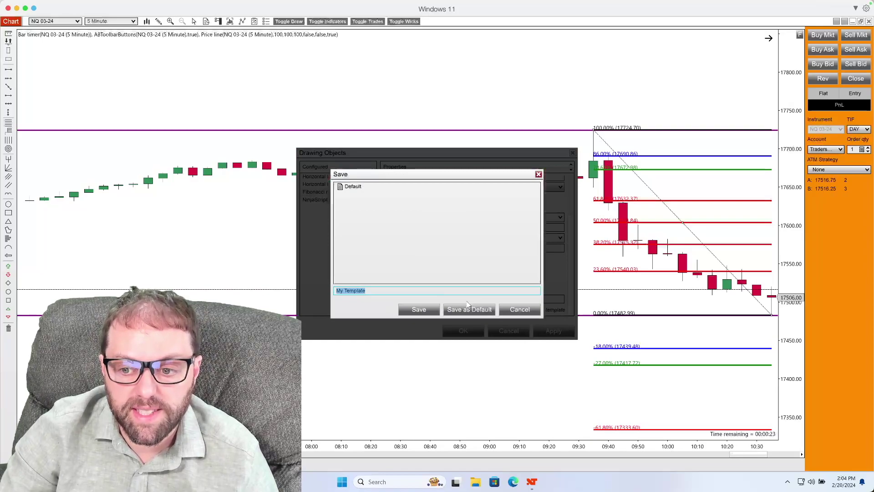
click(419, 309)
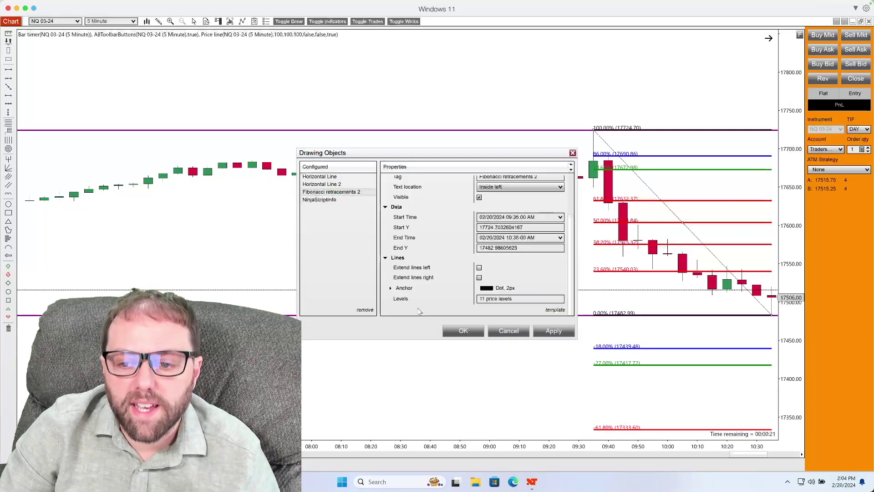
- Close Drawing Objects and pan the NQ chart to show bars through 14:00
click(473, 329)
mouse_move(535, 257)
mouse_down()
mouse_move(566, 244)
mouse_move(405, 241)
mouse_up()
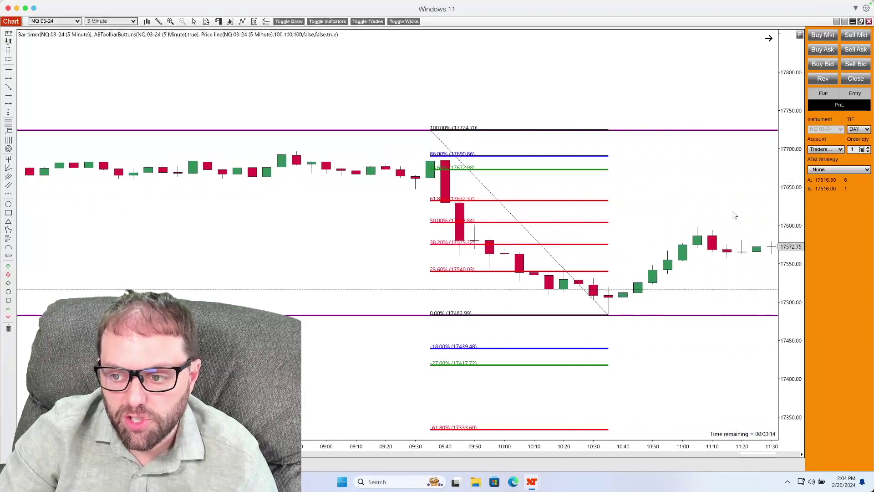
drag(736, 215, 523, 217)
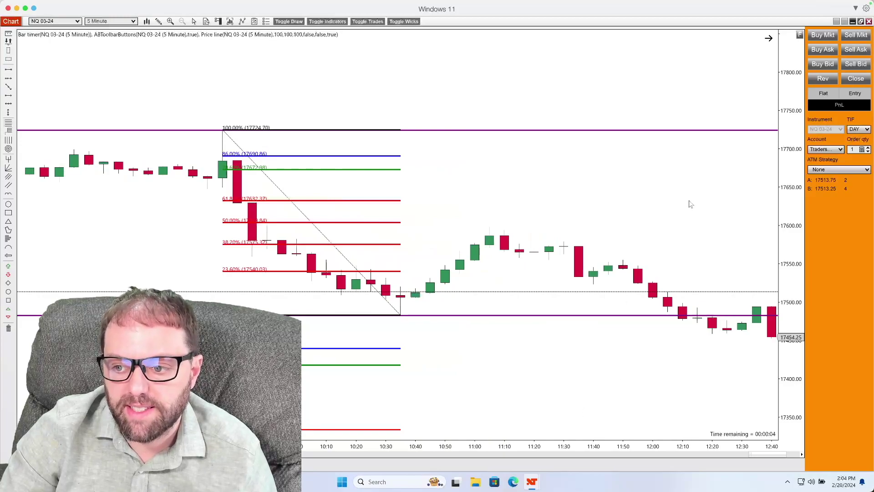
drag(644, 451, 733, 448)
drag(735, 387, 528, 380)
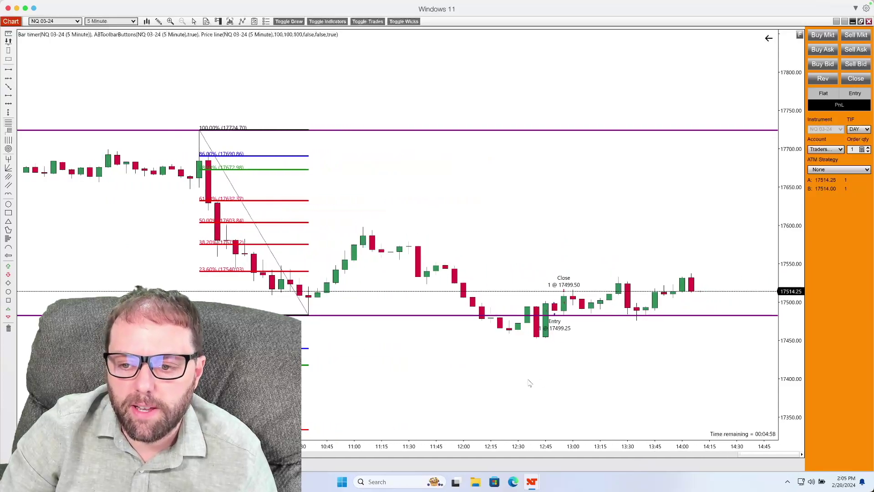